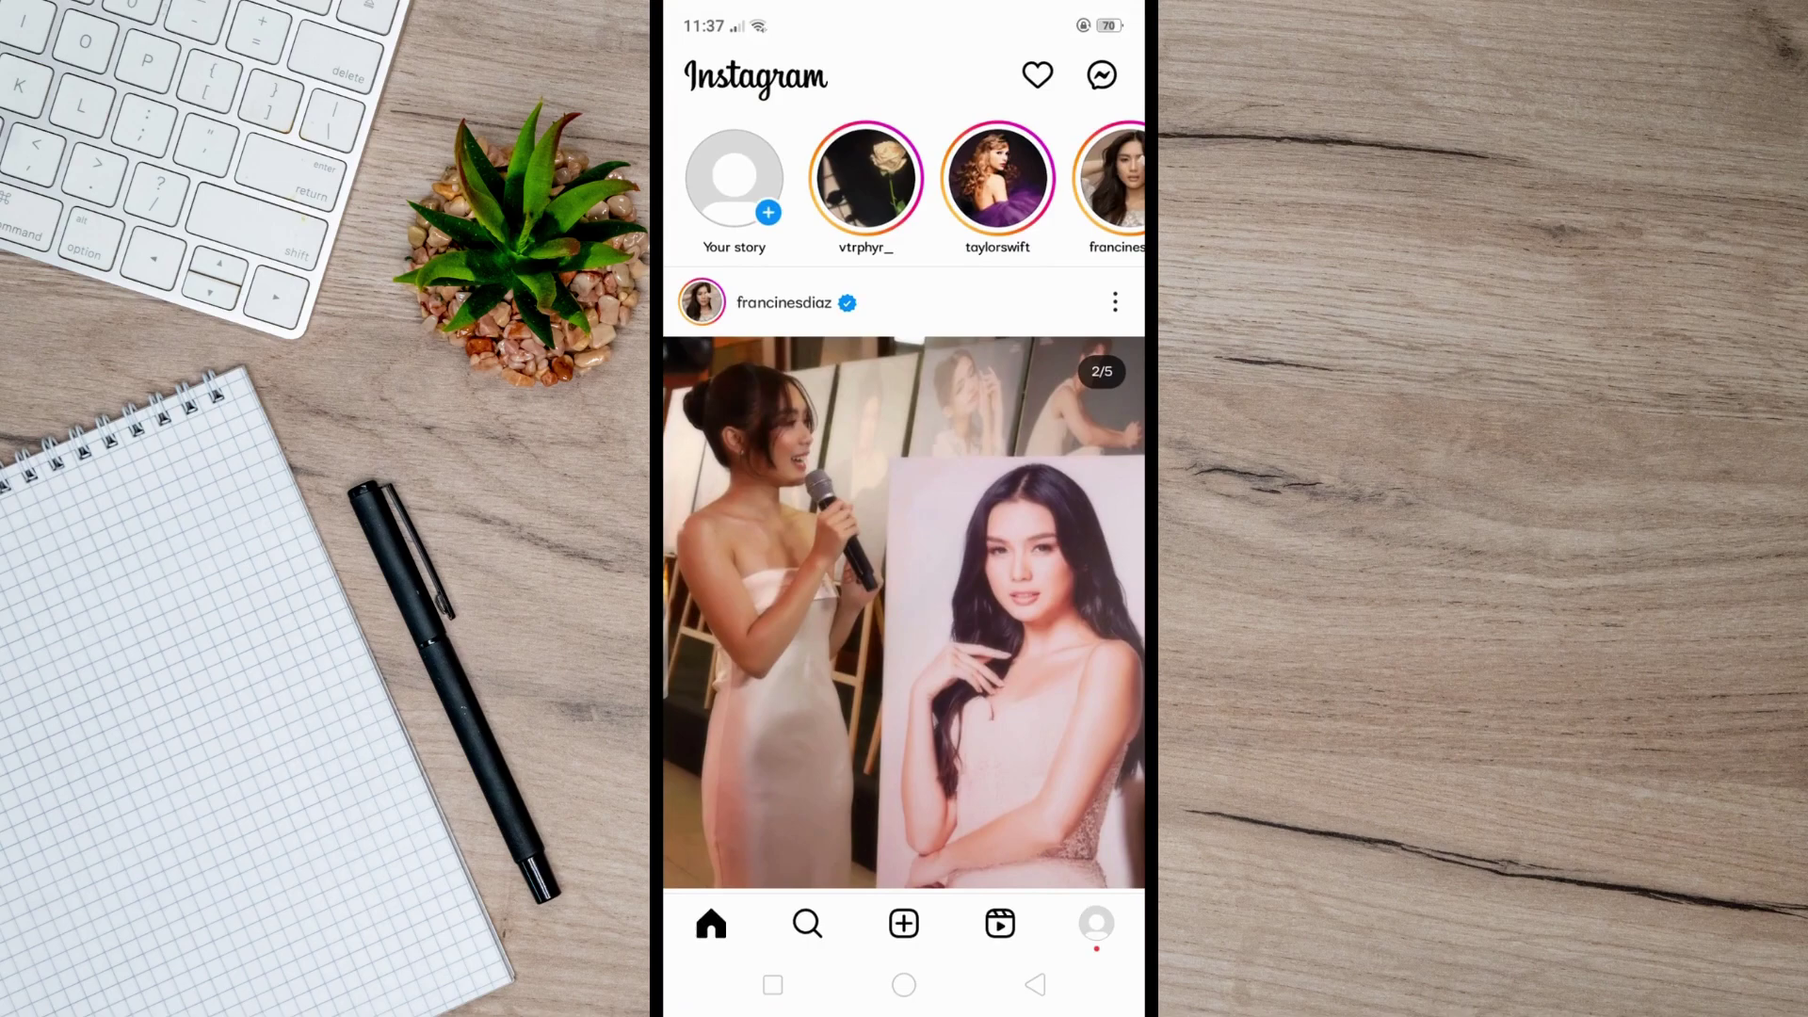
{"action": "left_click", "coordinate": [1100, 74]}
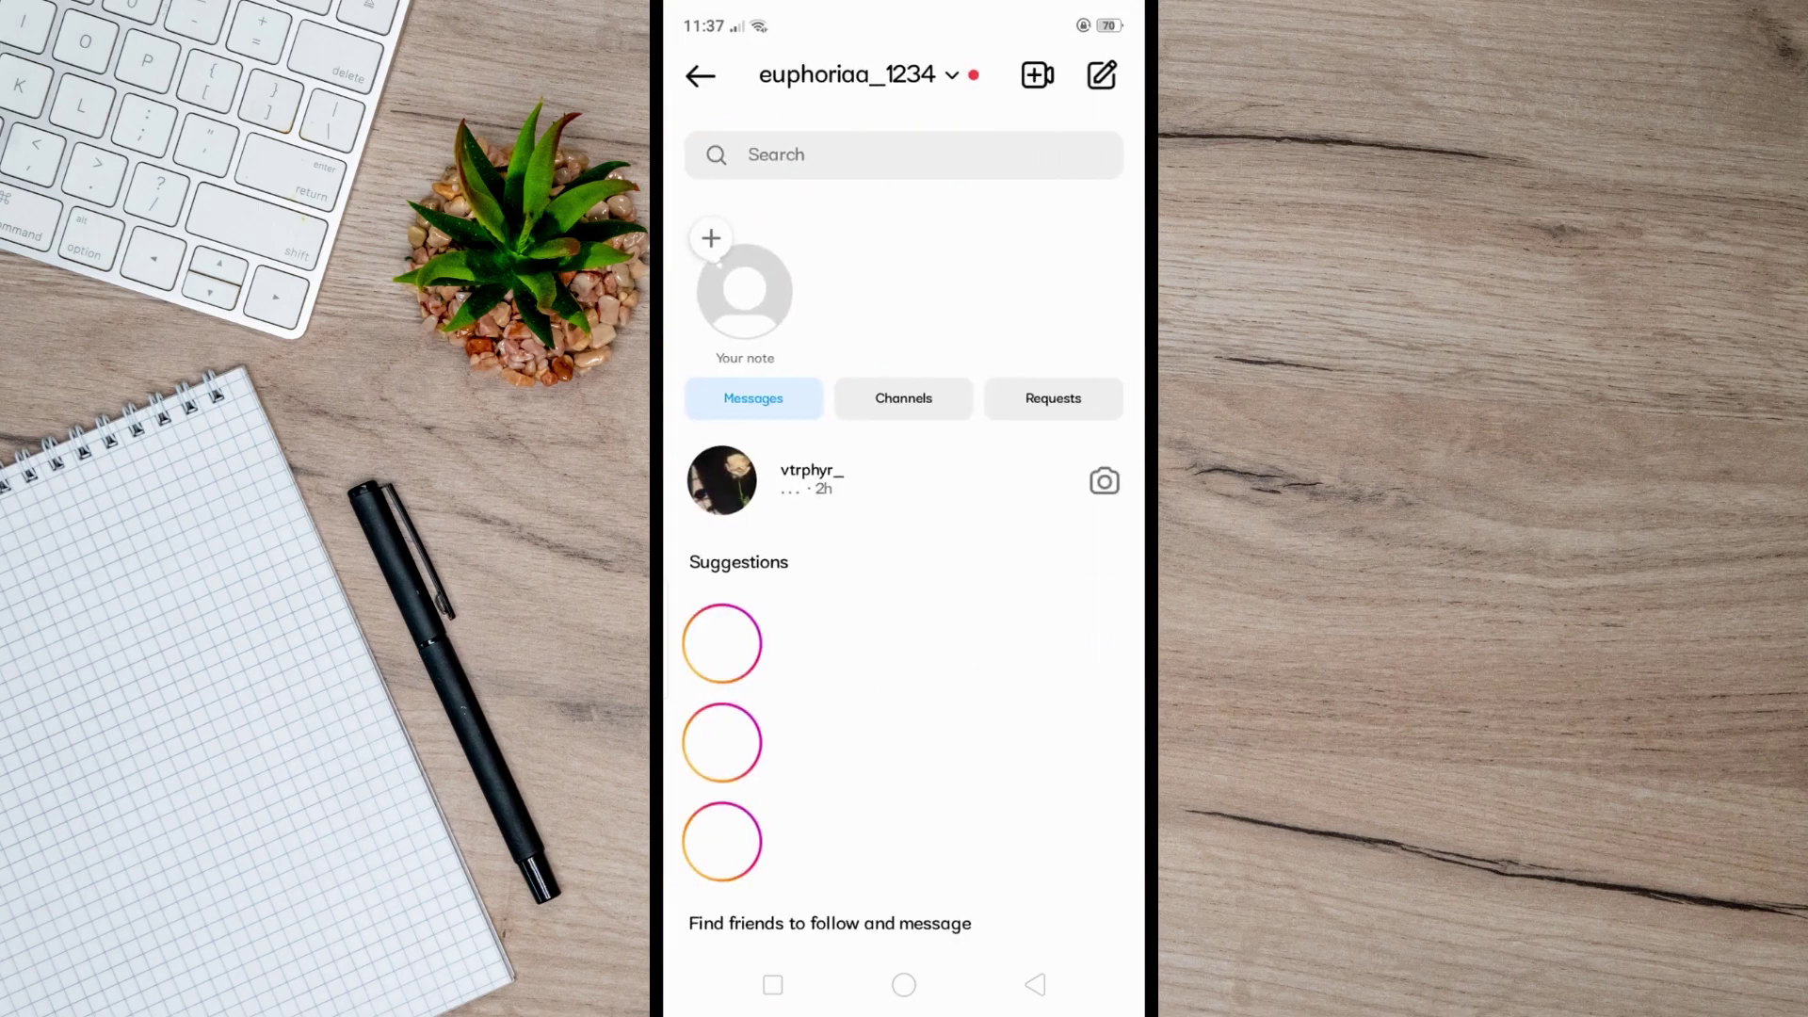
{"action": "left_click", "coordinate": [877, 480]}
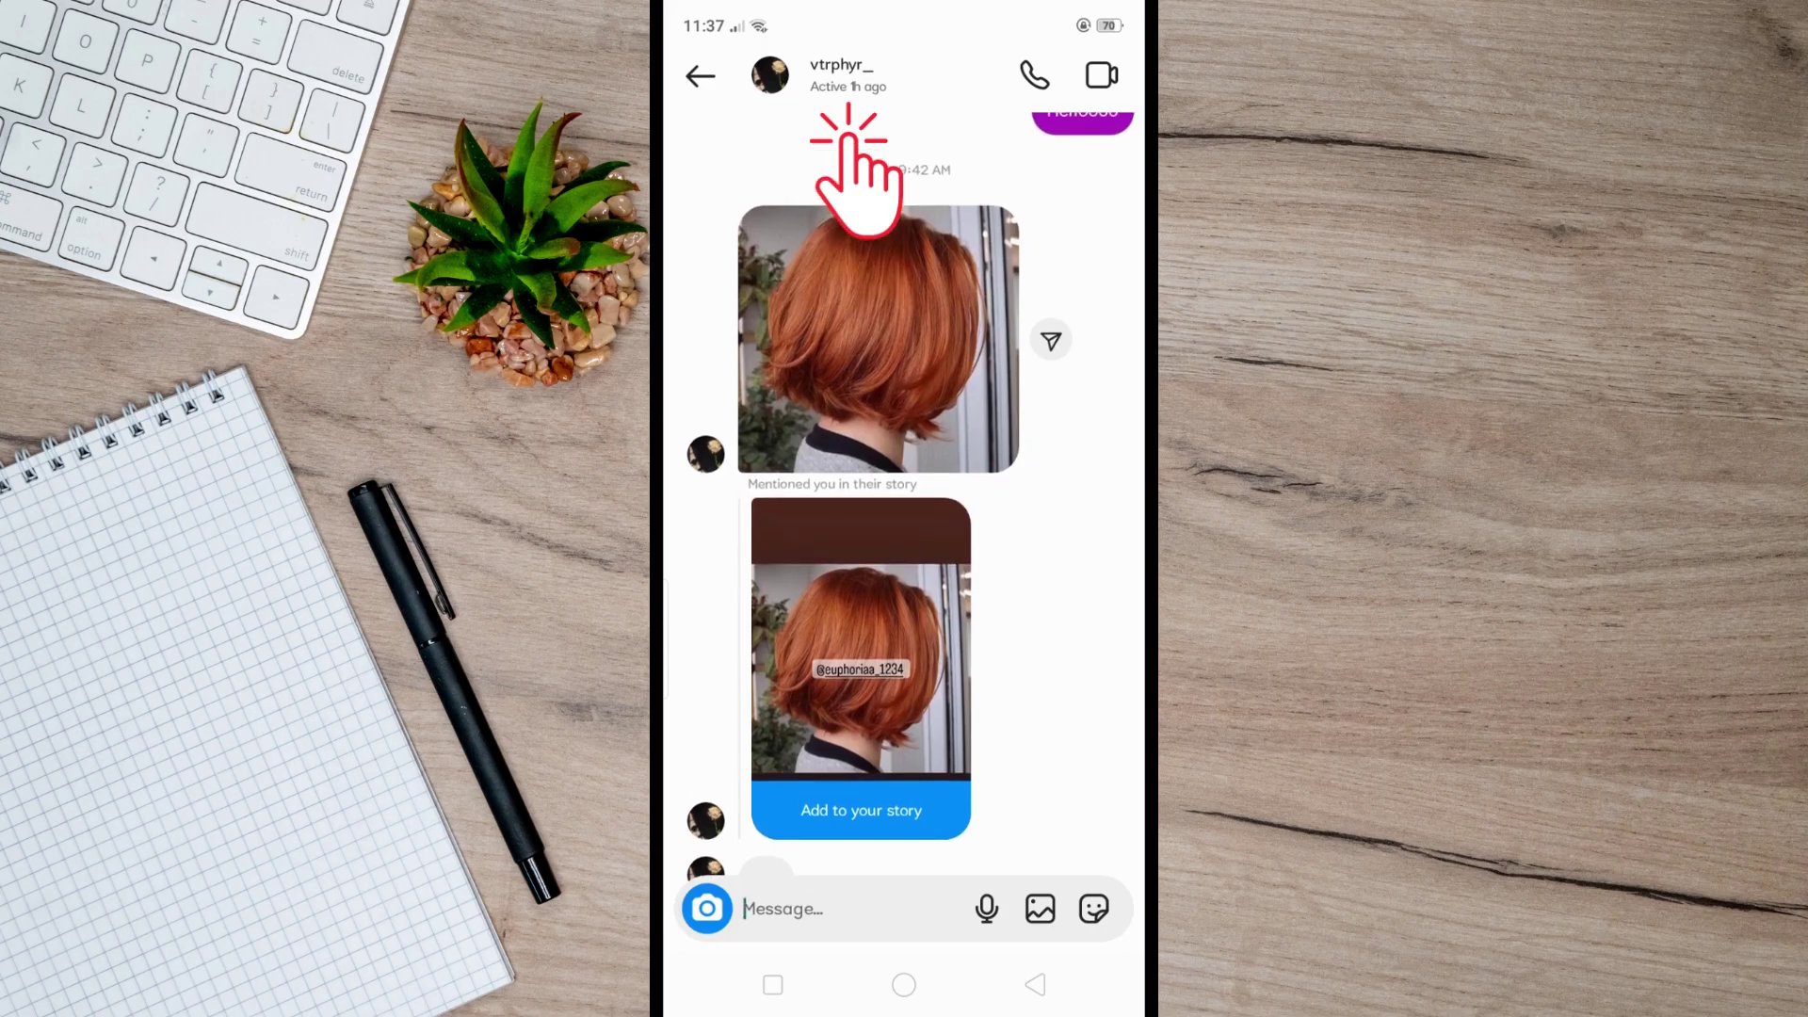
Turn on vanish mode in this chat's Privacy & safety settings
{"action": "left_click", "coordinate": [842, 73]}
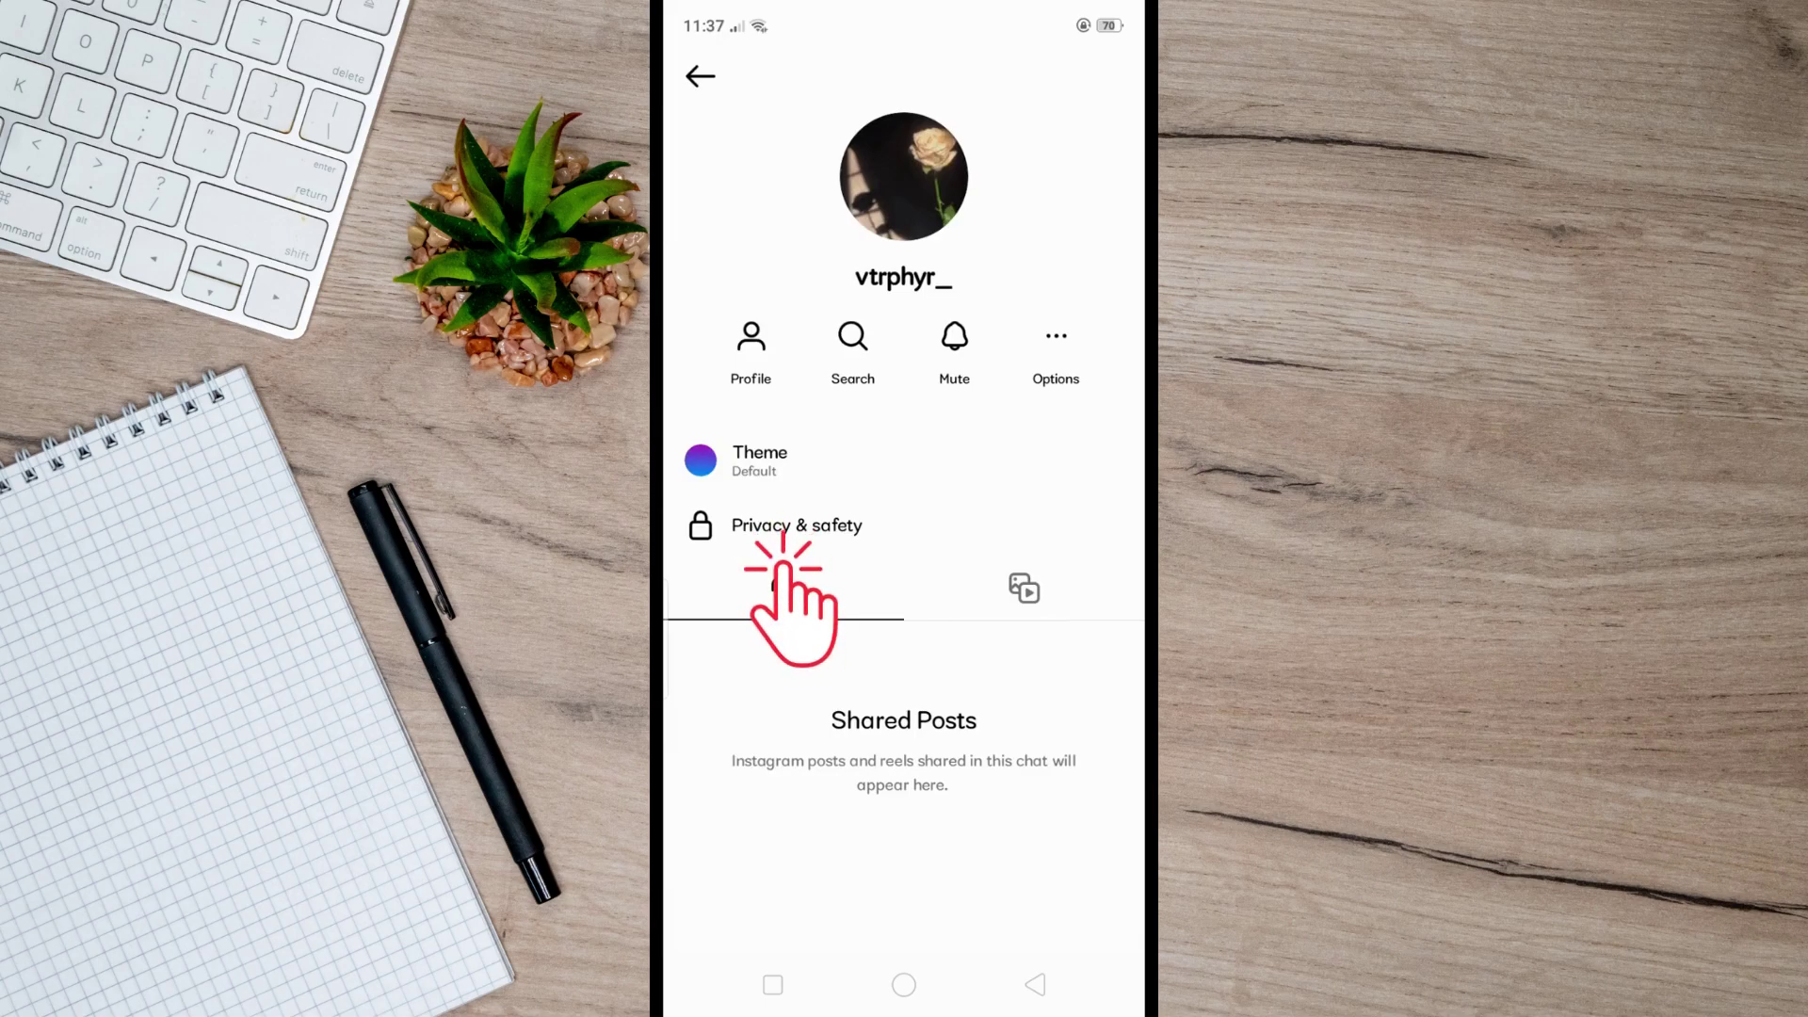
{"action": "left_click", "coordinate": [796, 525]}
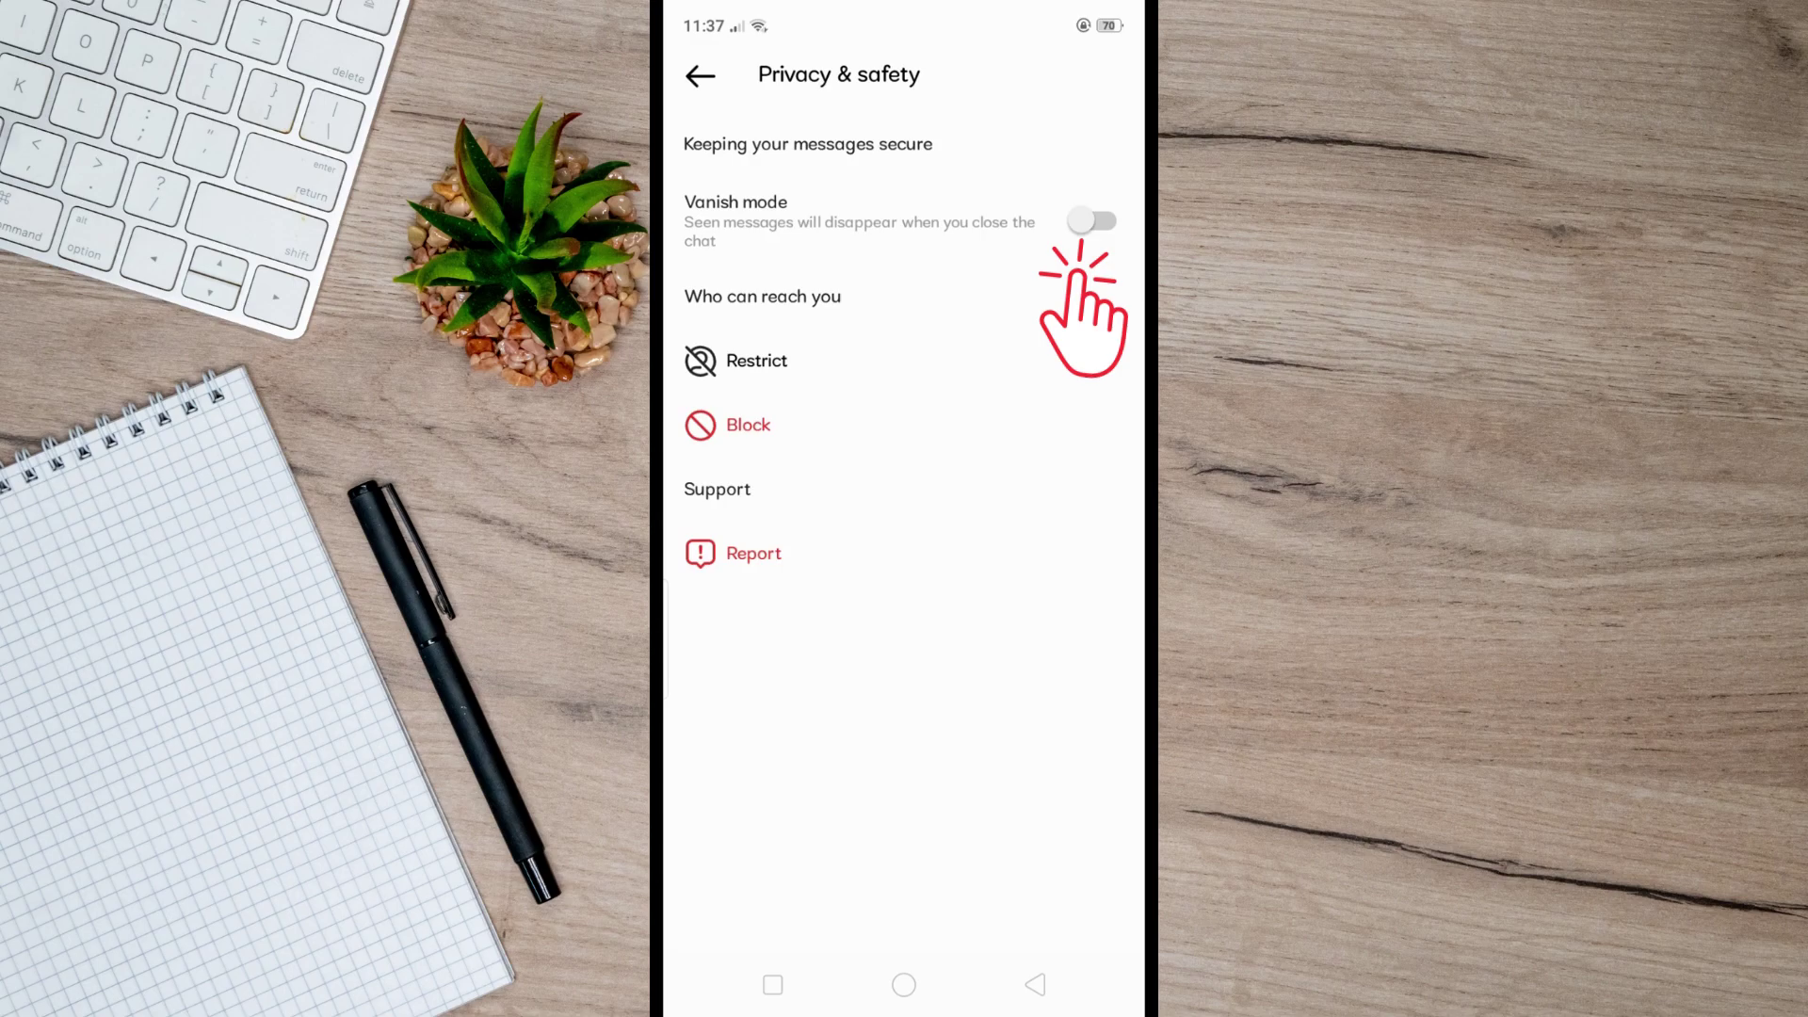
{"action": "left_click", "coordinate": [1093, 221]}
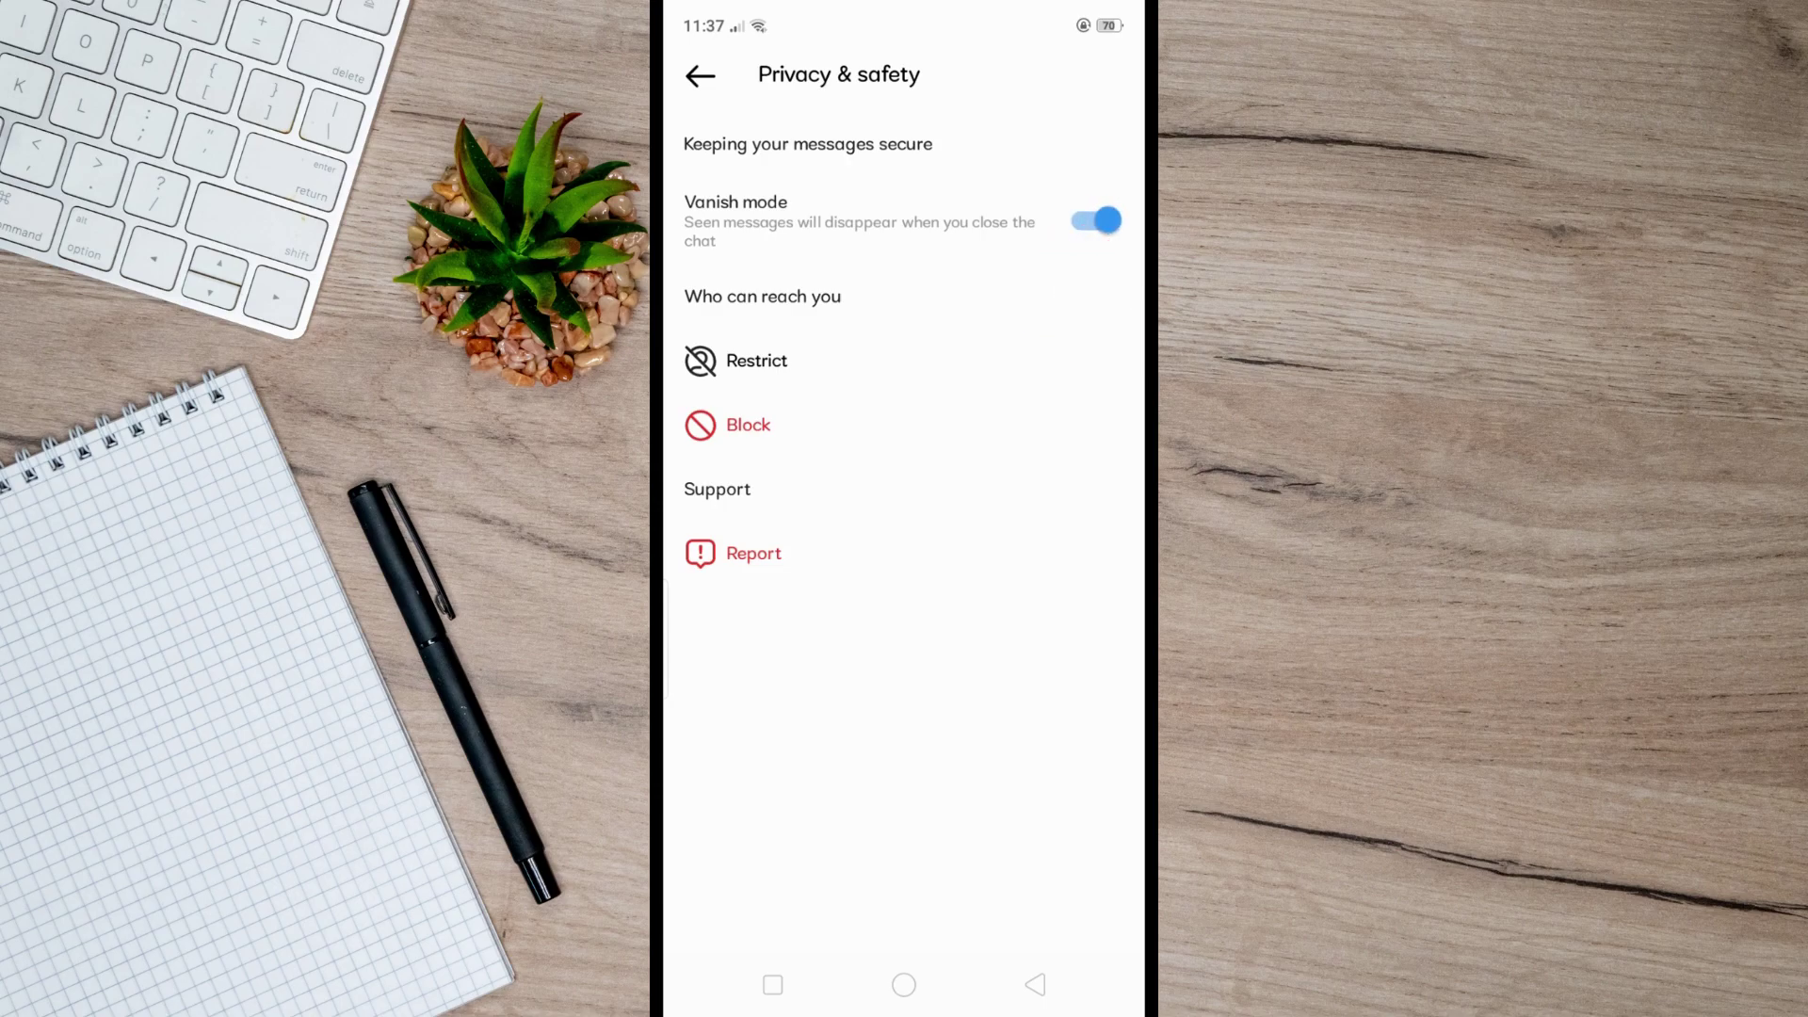
Back out of Privacy & safety and the chat details to the conversation
{"action": "left_click", "coordinate": [700, 75]}
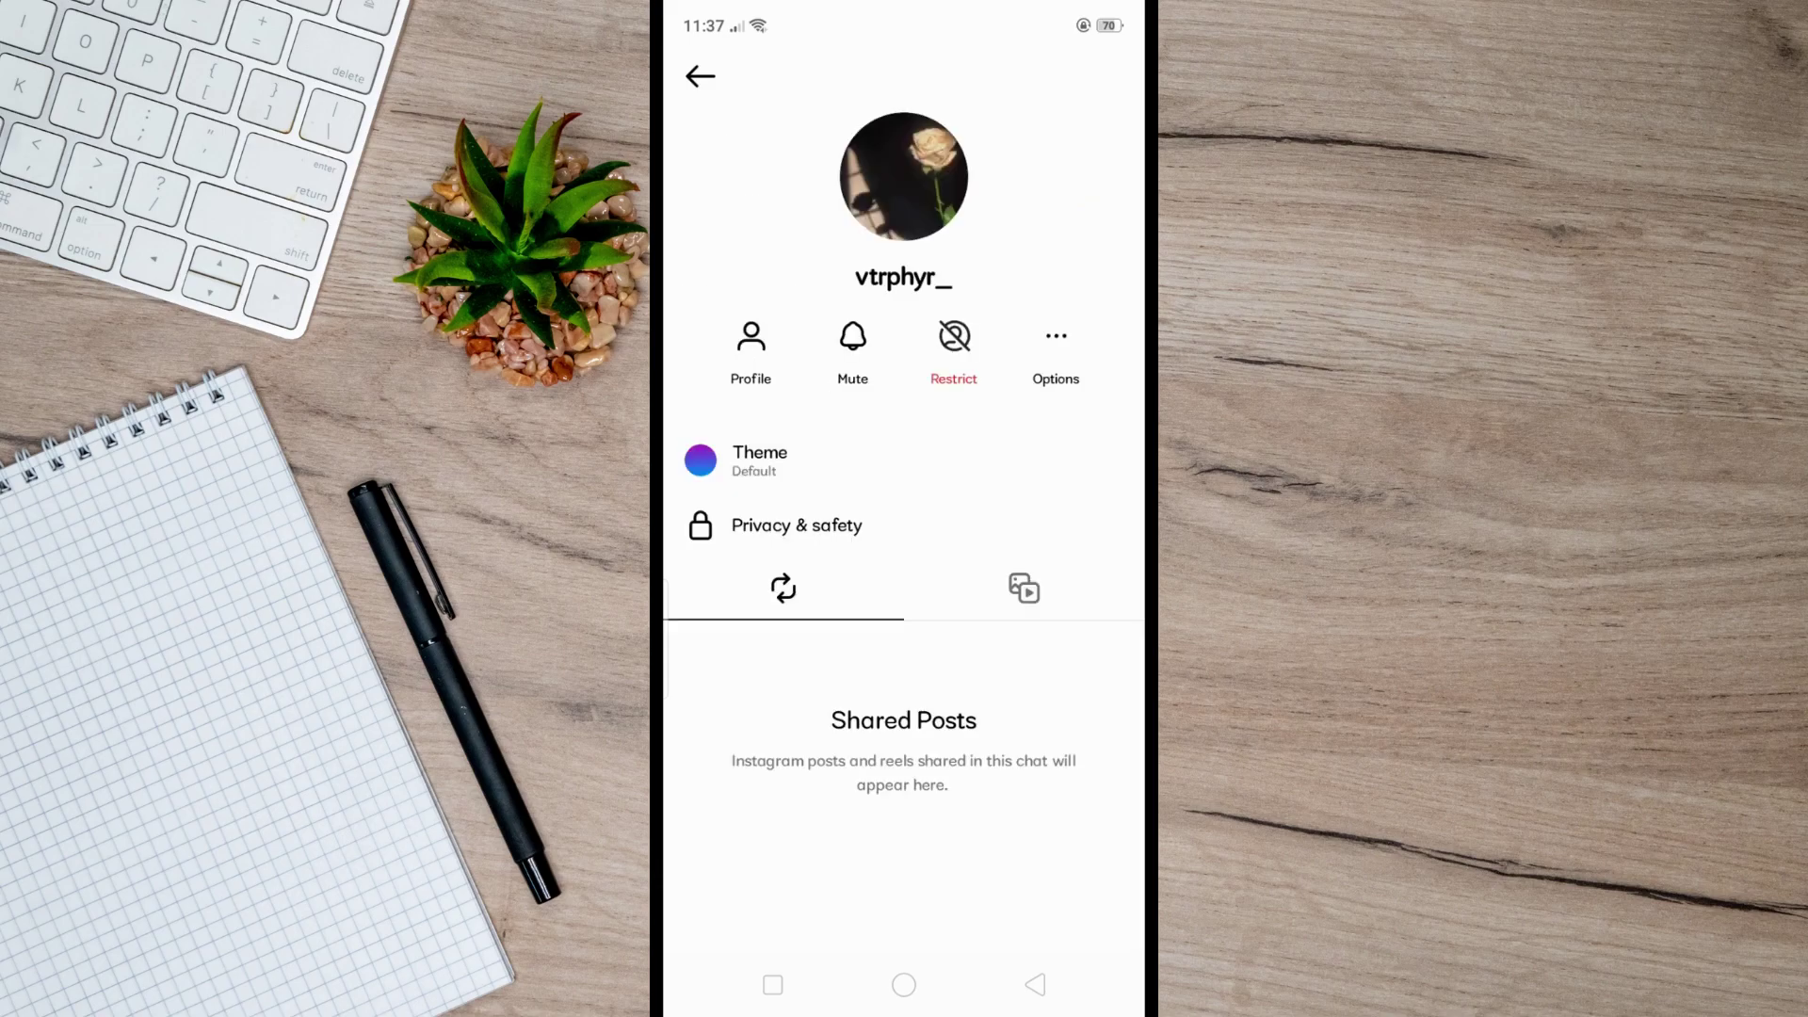
{"action": "left_click", "coordinate": [702, 75]}
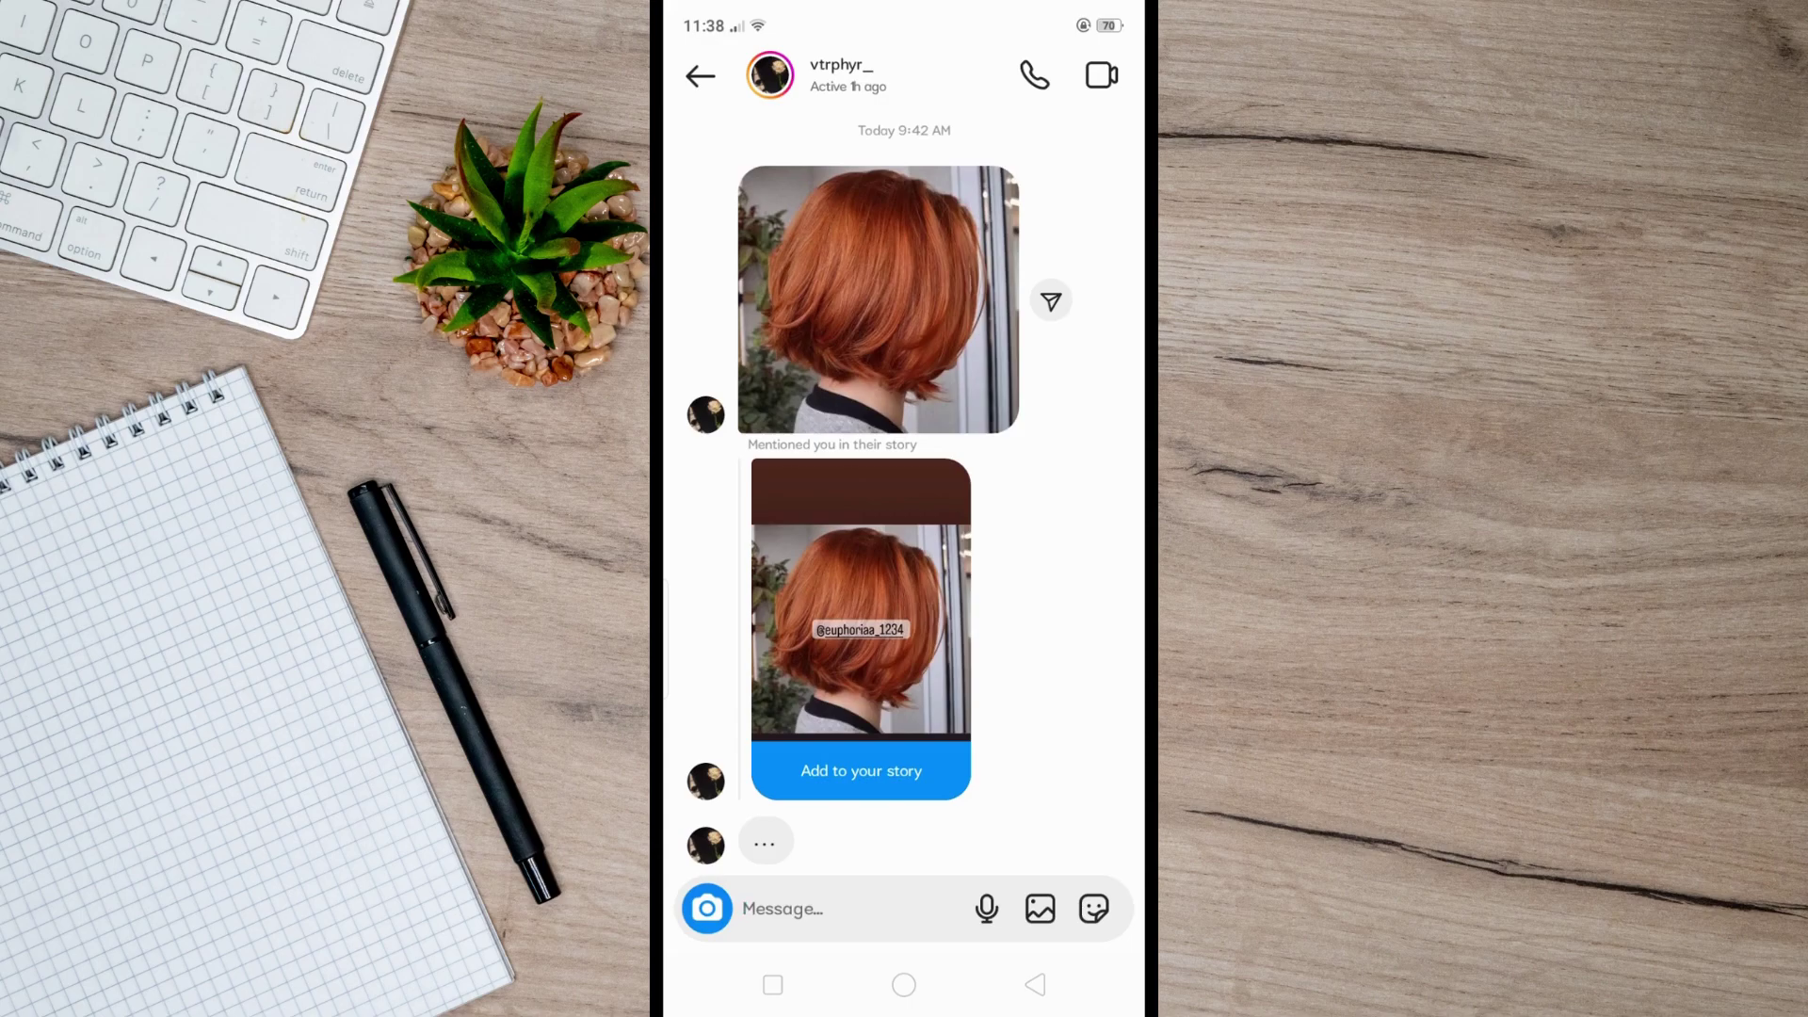
{"action": "scroll", "coordinate": [904, 565], "scroll_direction": "down", "scroll_amount": 3}
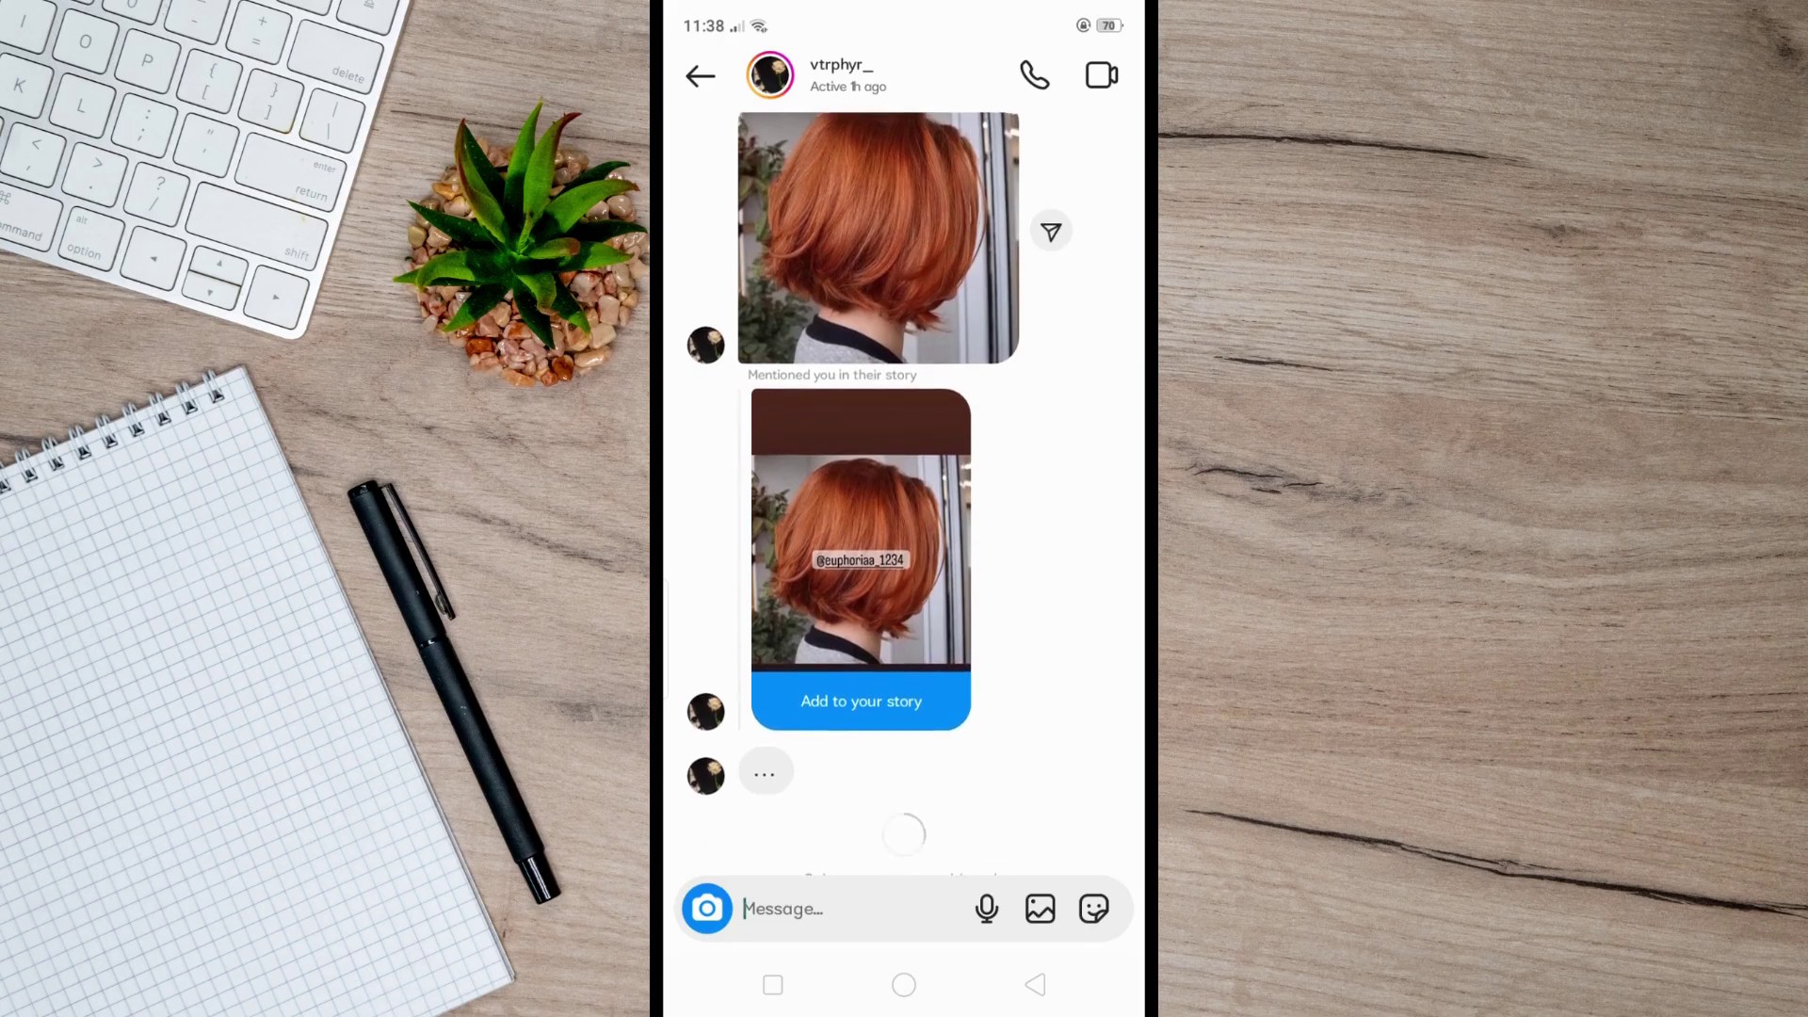
{"action": "scroll", "coordinate": [904, 565], "scroll_direction": "down", "scroll_amount": 1}
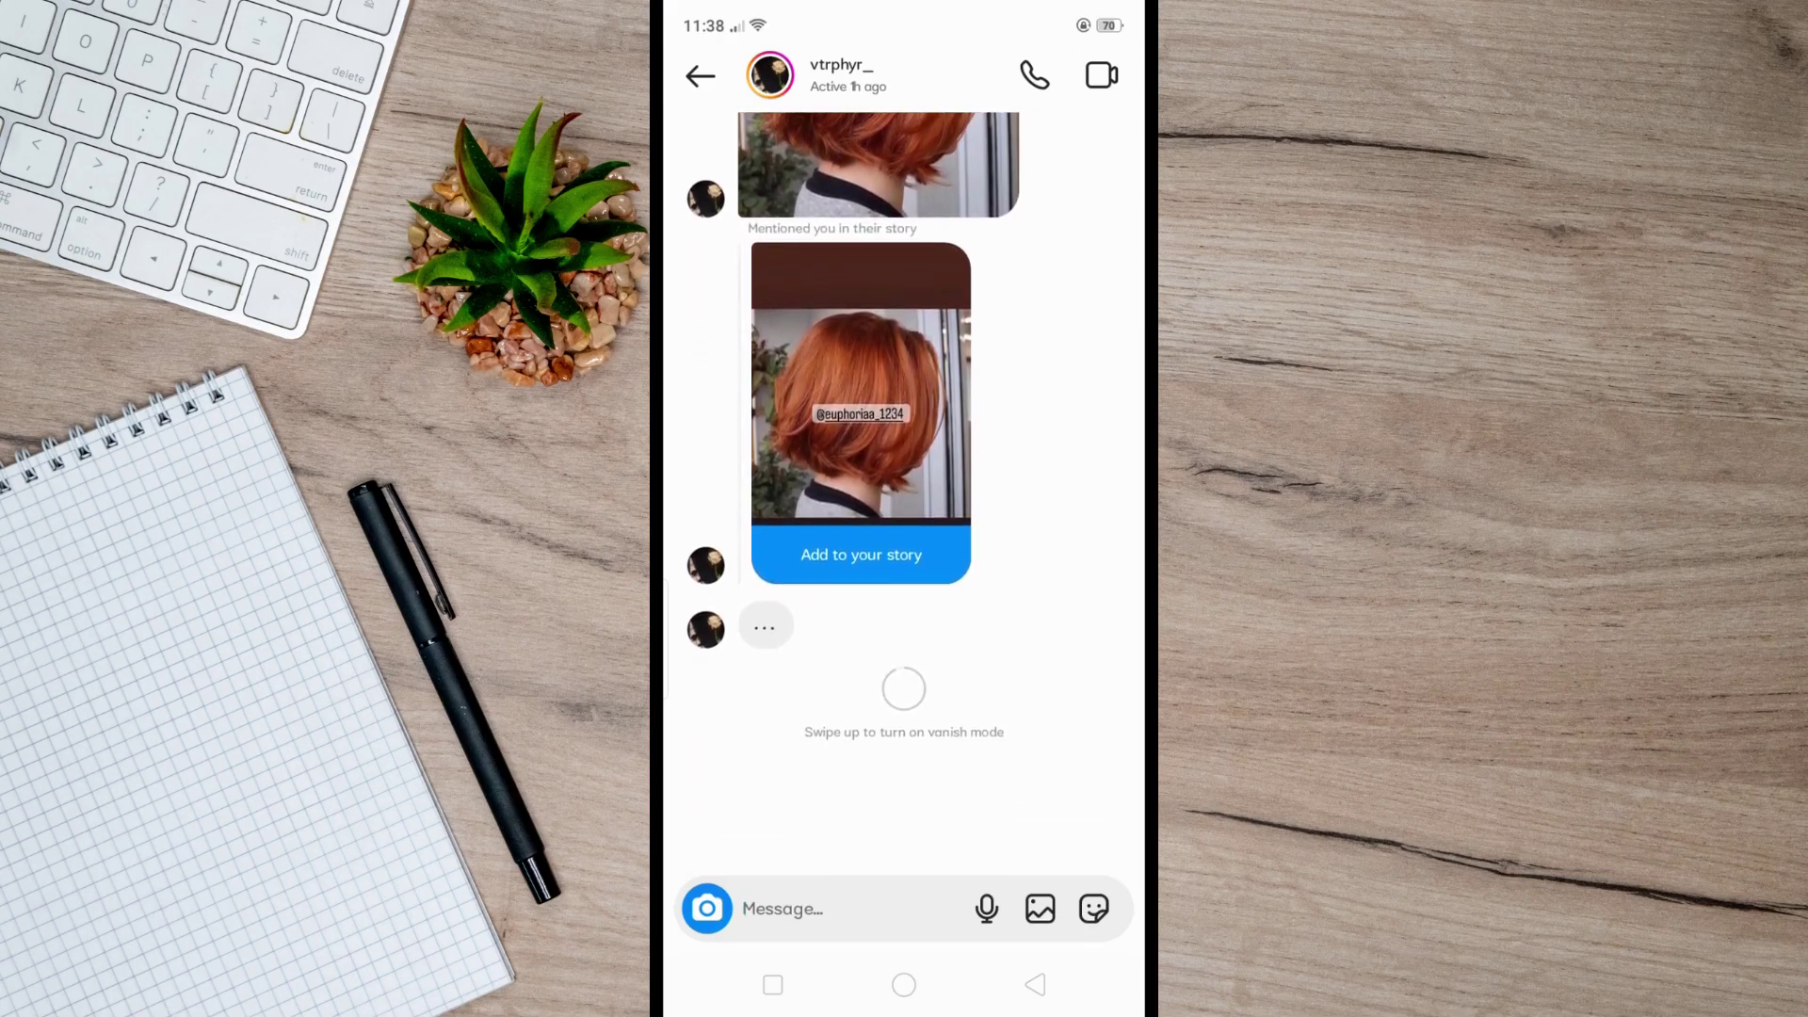